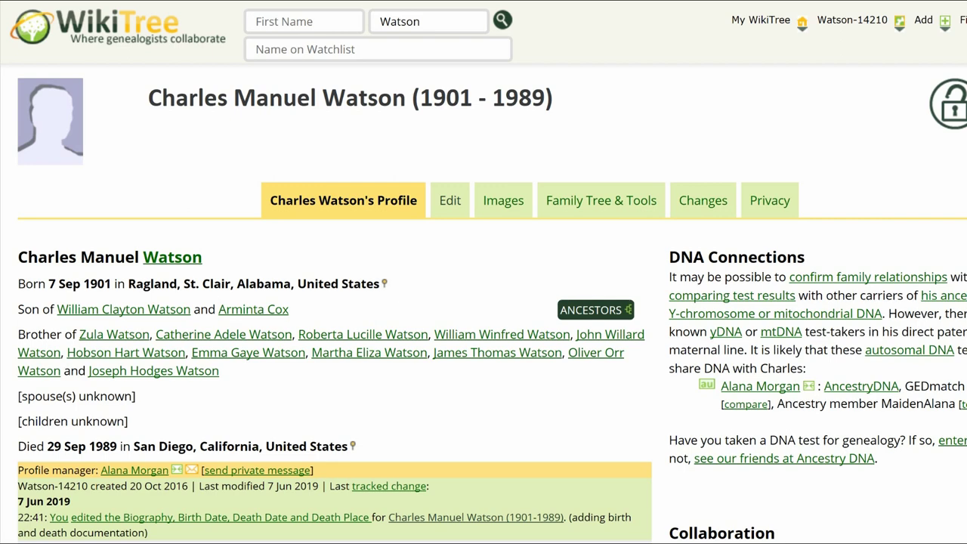
pyautogui.moveTo(846, 27)
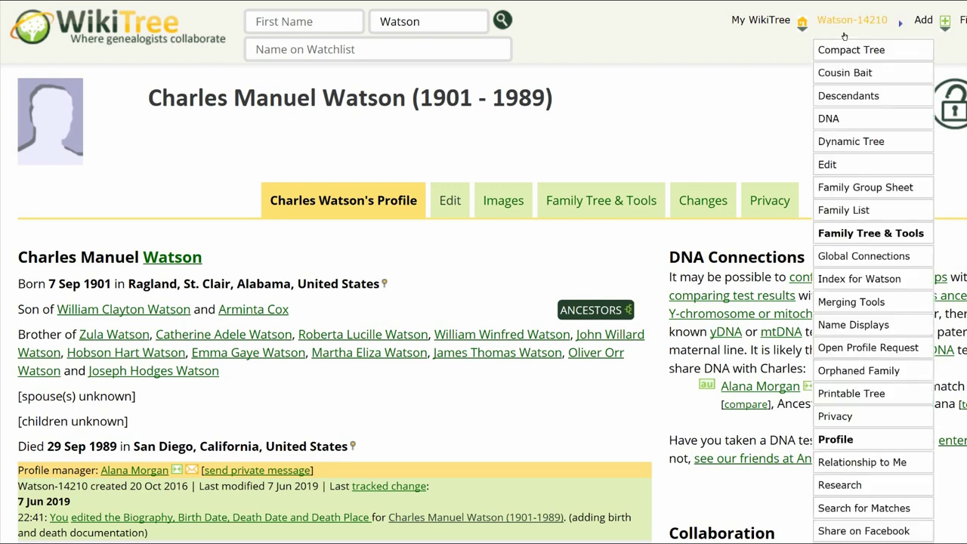
# Choose Research for the profile and run the prefilled RootsSearch form on FamilySearch
pyautogui.click(866, 493)
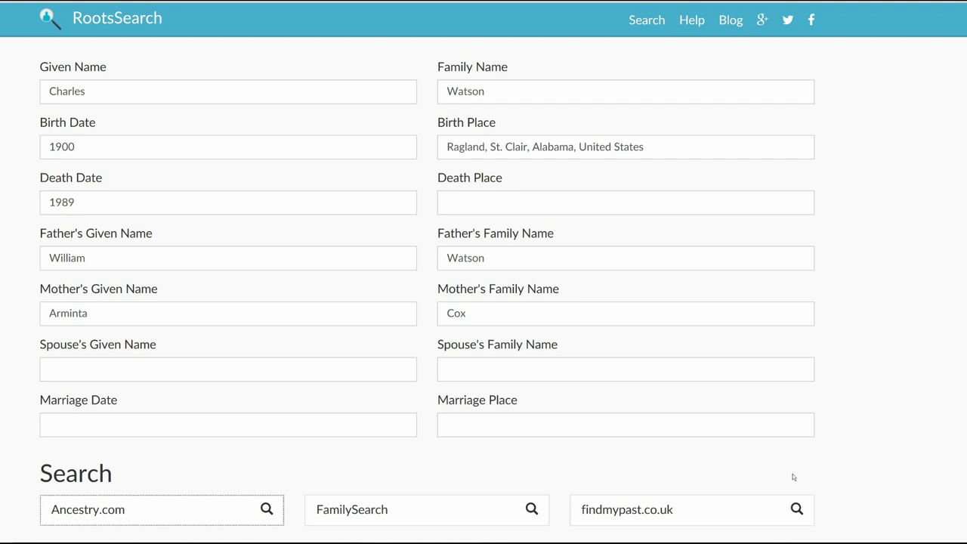
pyautogui.click(406, 507)
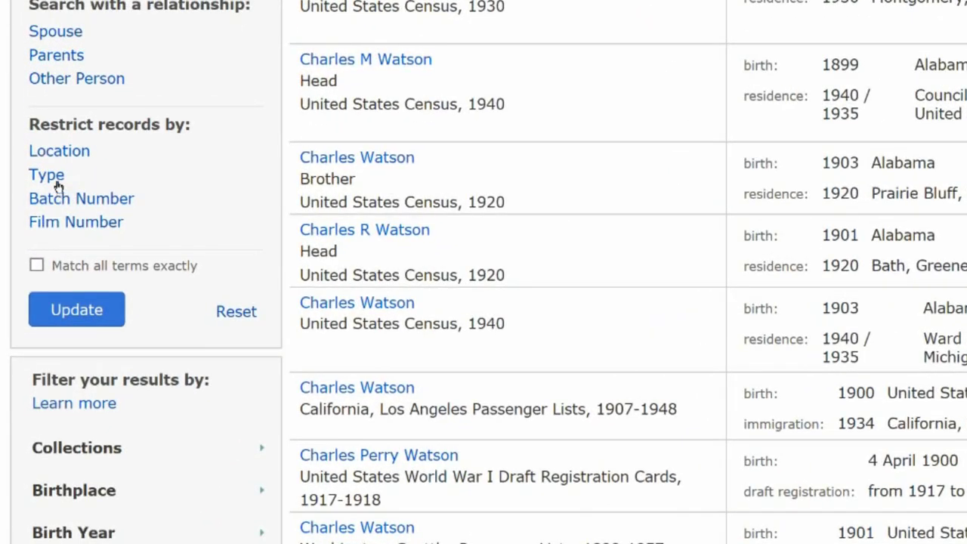
# Filter the FamilySearch results by type to Census, Residence, and Lists, narrowing them to 103
pyautogui.click(58, 186)
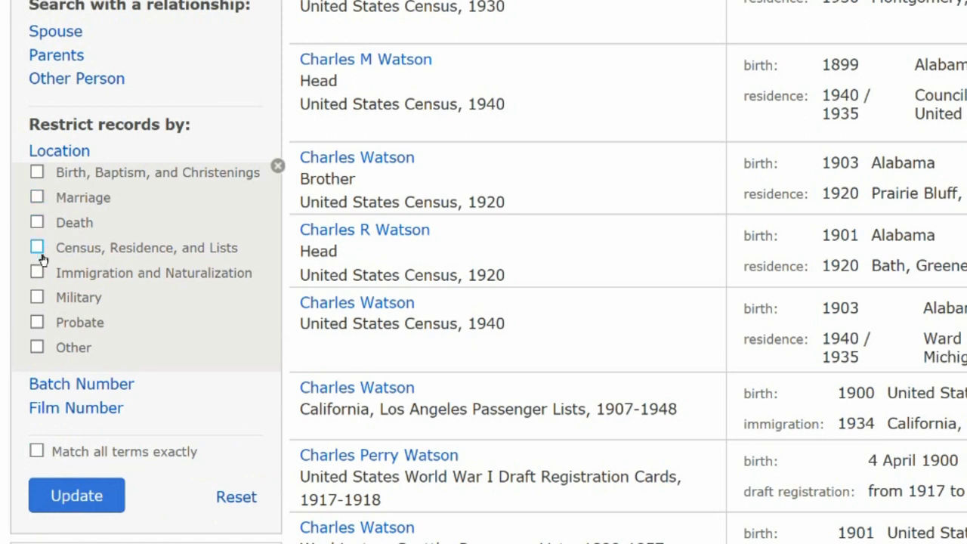
pyautogui.click(37, 253)
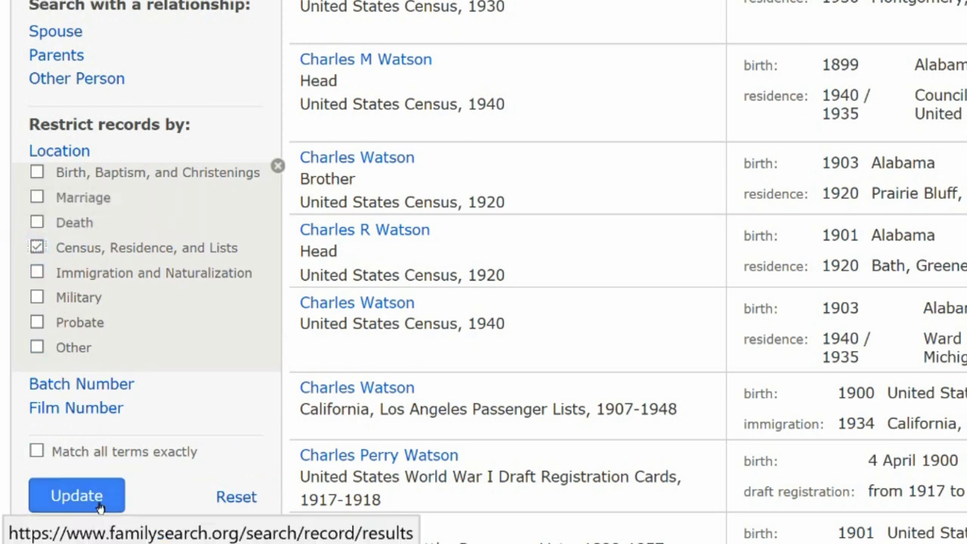
pyautogui.click(77, 496)
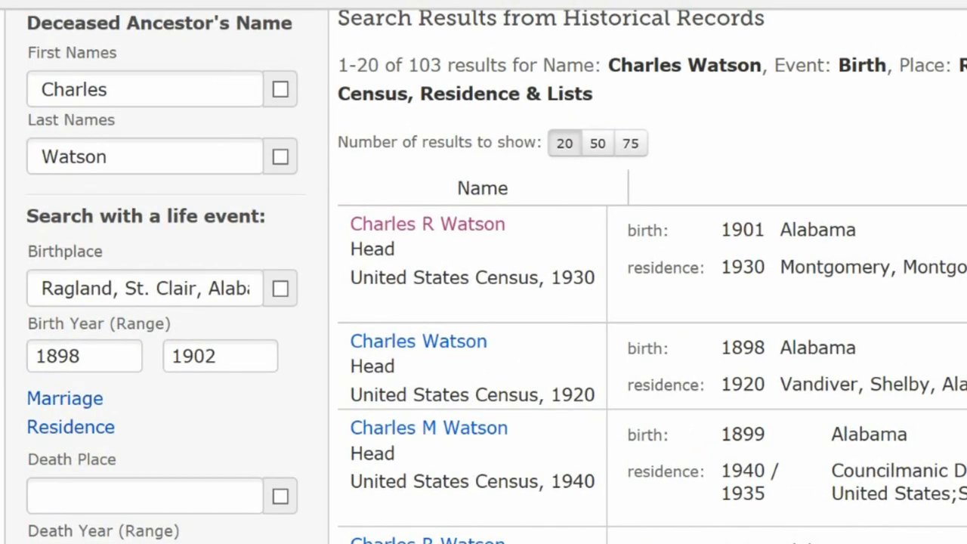
# Drop the Watson surname and birth criteria; add residence Branchville, Saint Clair, Alabama, 1910–1910
pyautogui.click(241, 156)
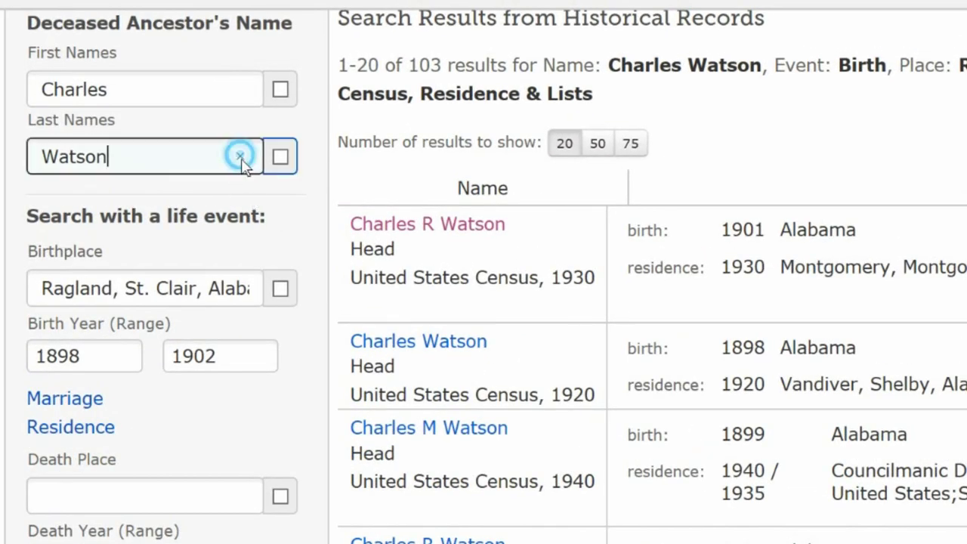
pyautogui.click(245, 158)
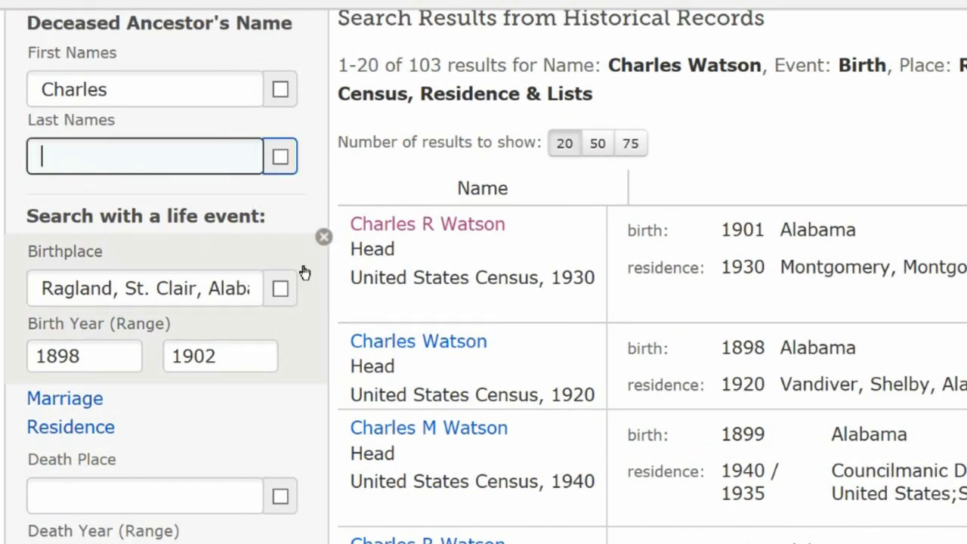
pyautogui.click(326, 237)
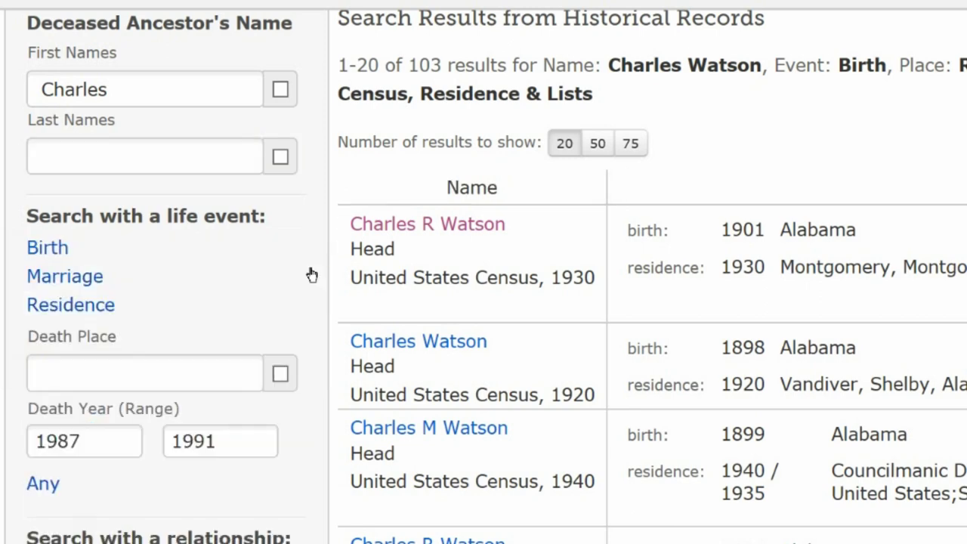
pyautogui.click(94, 308)
pyautogui.hotkey('ctrl', 'v')
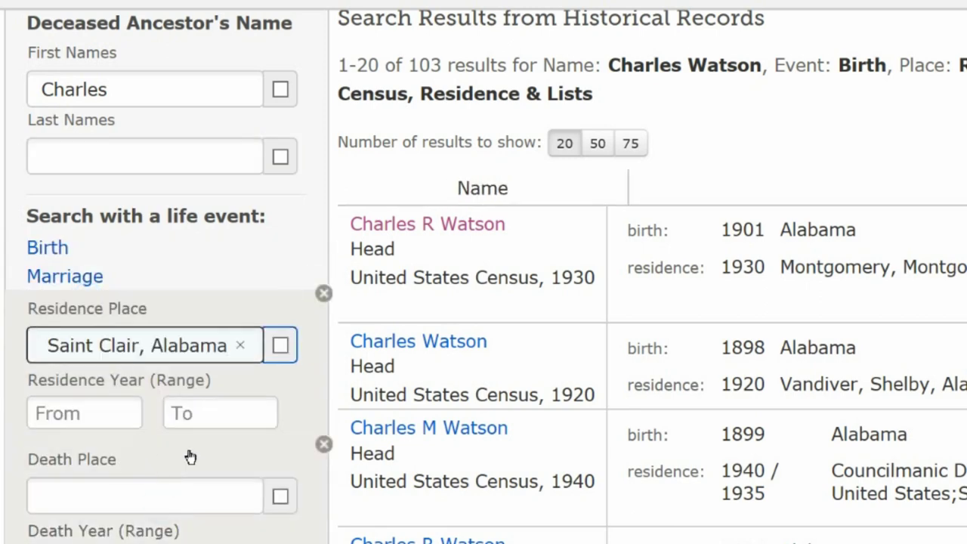
pyautogui.click(121, 414)
pyautogui.write('1910')
pyautogui.press('Tab')
pyautogui.write('1910')
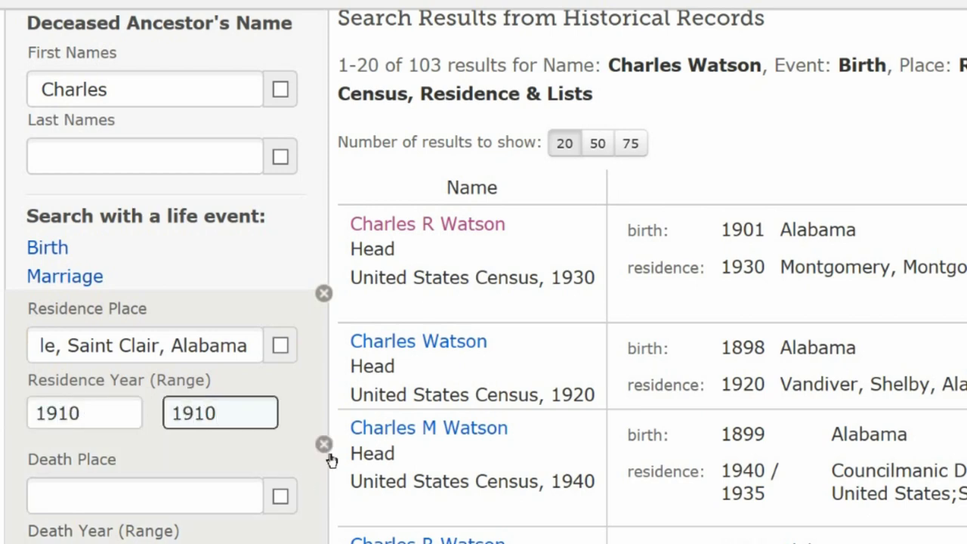
# Remove the death criteria, add film number 1374045, and update to 777 results
pyautogui.click(323, 445)
pyautogui.scroll(-9, 483, 302)
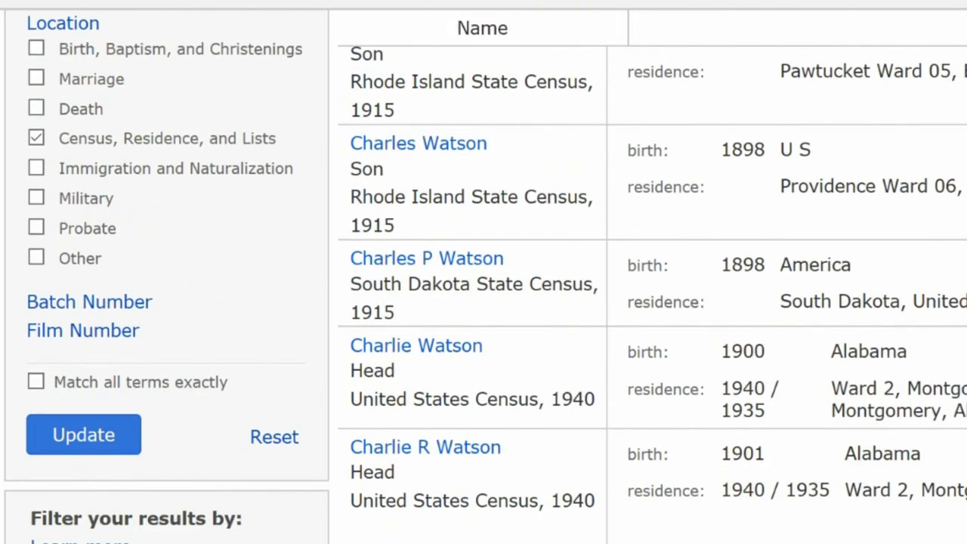
pyautogui.click(78, 333)
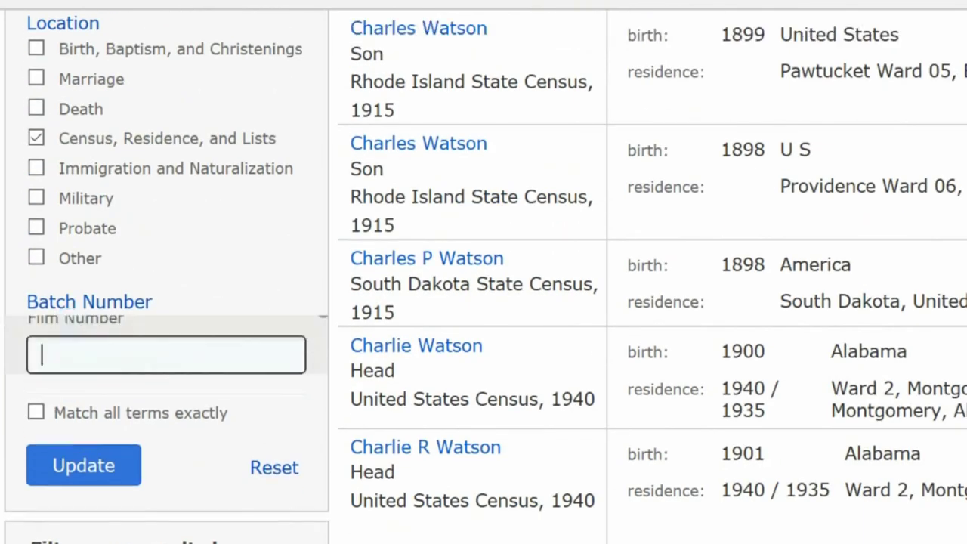
pyautogui.write('1374045')
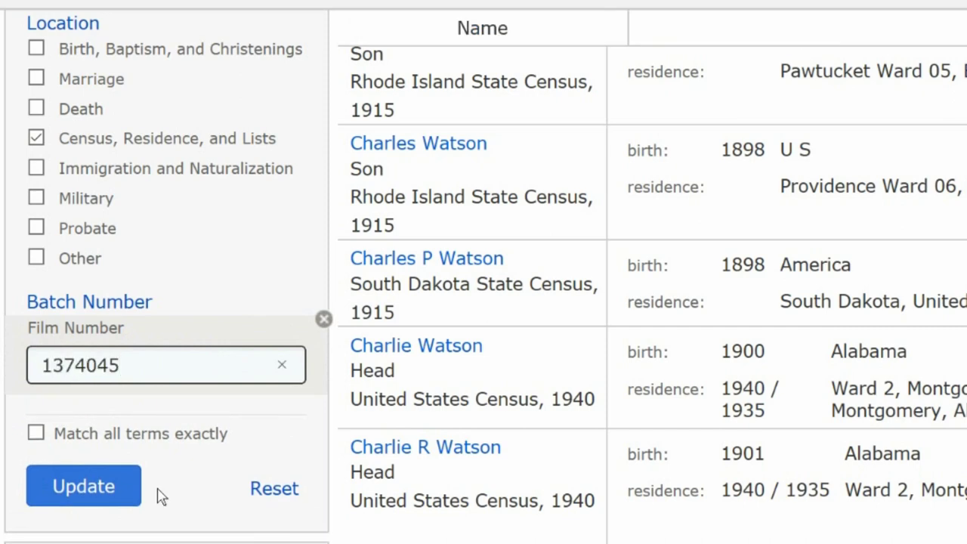
pyautogui.click(75, 489)
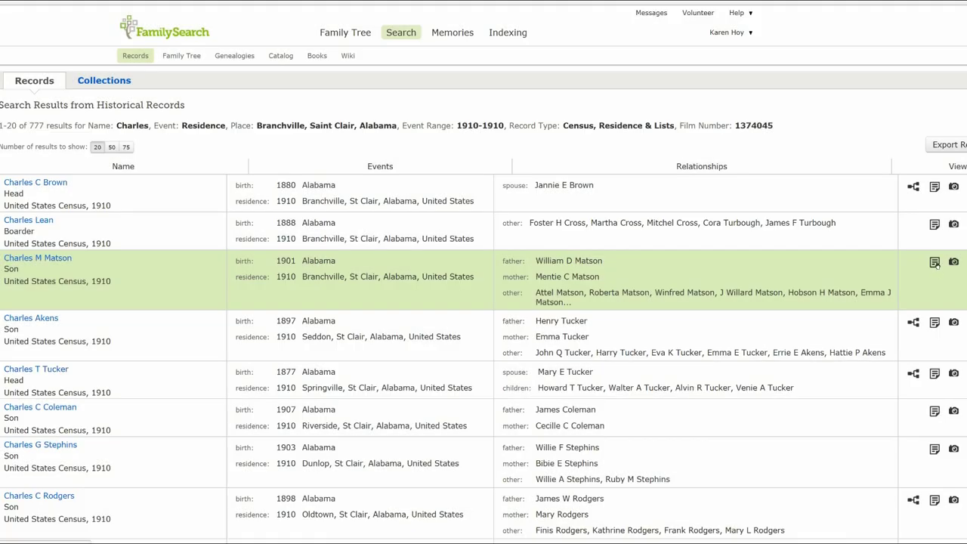
# Open the Charles M Matson 1910 census record with its document information and citation
pyautogui.click(935, 262)
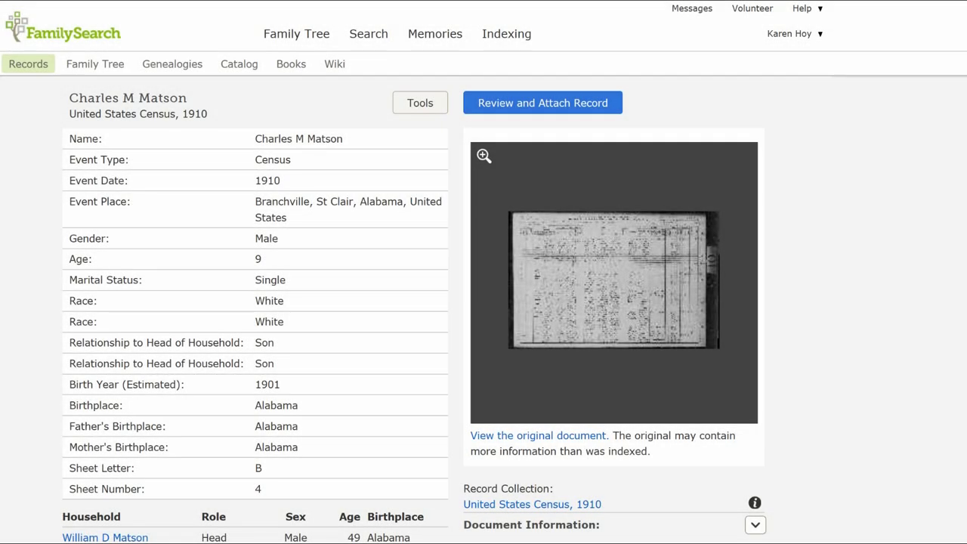
pyautogui.click(756, 524)
pyautogui.scroll(-5, 472, 409)
# Swap the Ancestry 1910 citation for FamilySearch's, delete the External Files section, and preview
pyautogui.moveTo(472, 409); pyautogui.dragTo(637, 531)
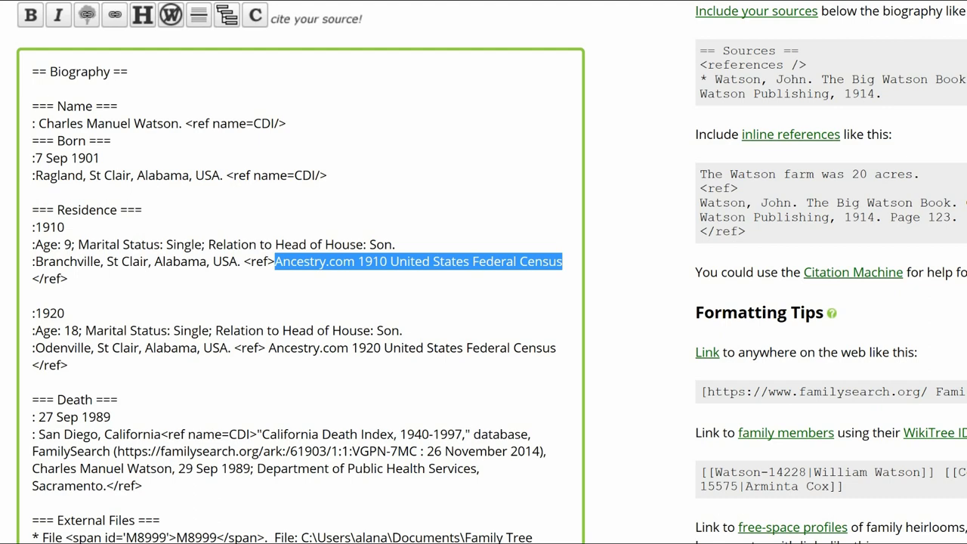
pyautogui.write('"United States Census, 1910," database with images, FamilySearch (https://familysearch.org/ark:/61903/1:1:MKW3-LGW : accessed 7 June 2019), Charles M Matson in household of William D Matson, Branchville, St Clair, Alabama, United States; citing enumeration district (ED) ED 116, sheet 4B, family 72, NARA microfilm publication T624 (Washington D.C.: National Archives and Records Administration, 1982), roll 32; FHL microfilm 1,374,045.')
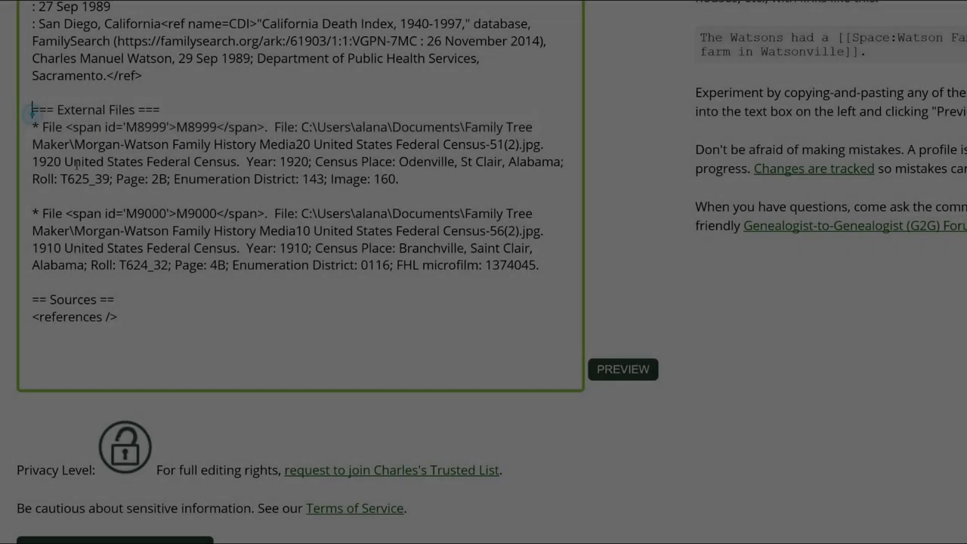
pyautogui.moveTo(31, 110); pyautogui.dragTo(551, 277)
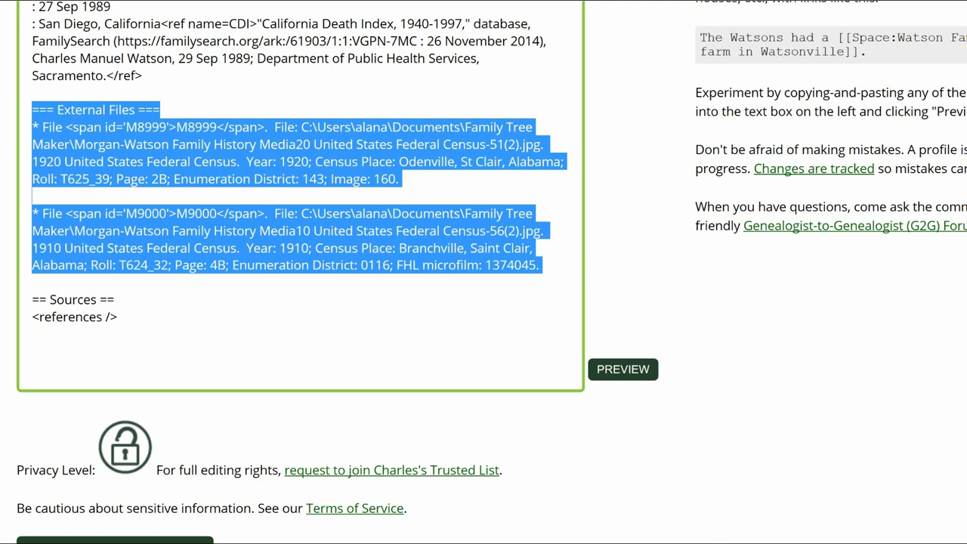
pyautogui.press('BackSpace')
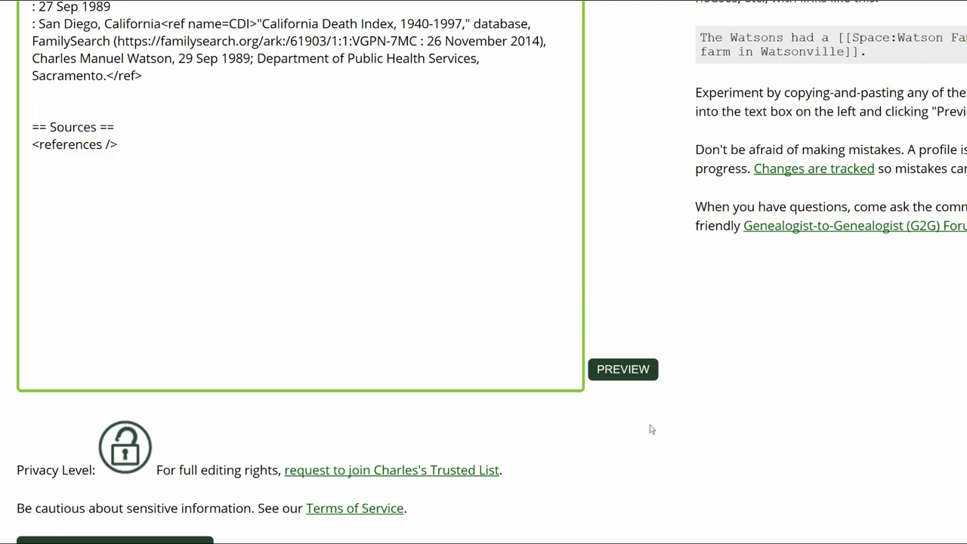
pyautogui.click(646, 382)
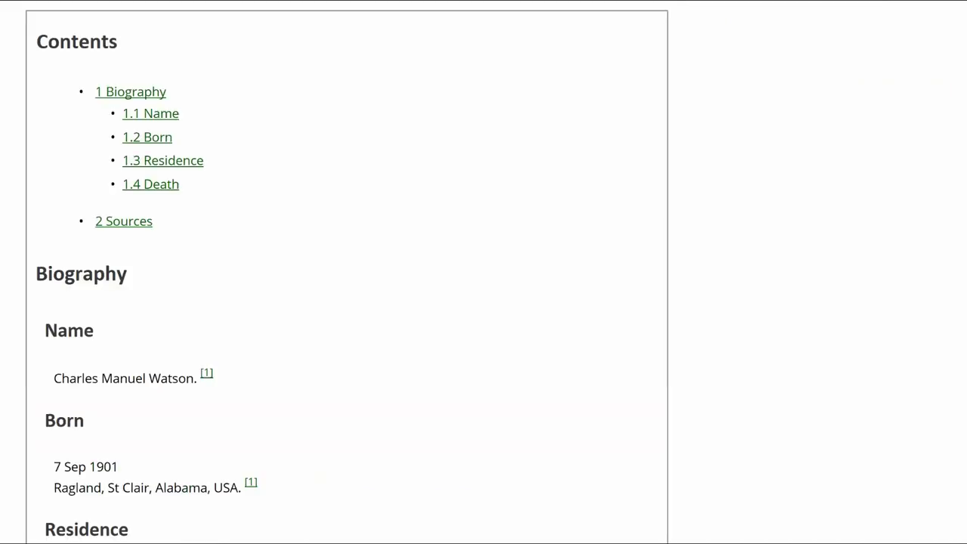
# Scroll through the preview to check the Residence, Death and Sources sections
pyautogui.scroll(-6, 347, 277)
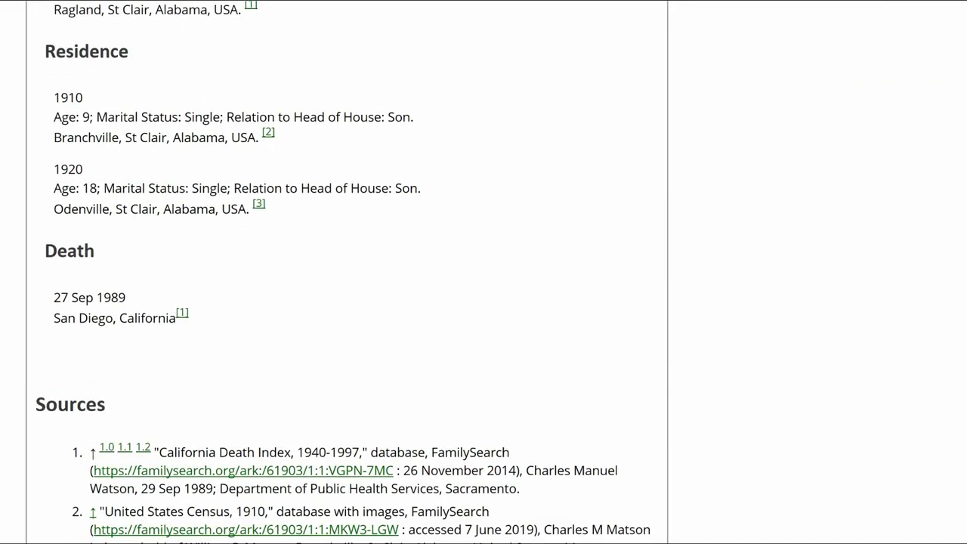
pyautogui.scroll(-5, 347, 272)
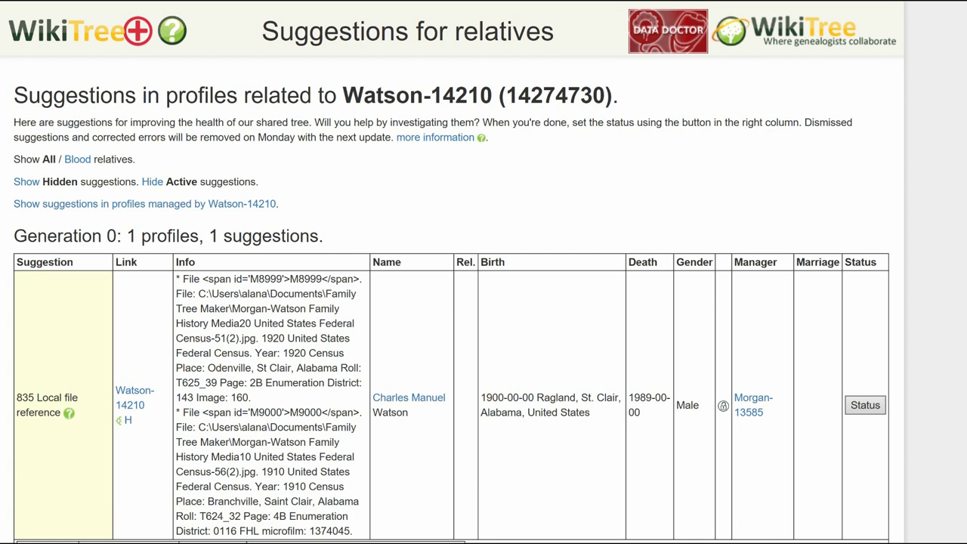
# Set suggestion 835 to Corrected with comment 'Removed local file reference, added sources'
pyautogui.click(866, 406)
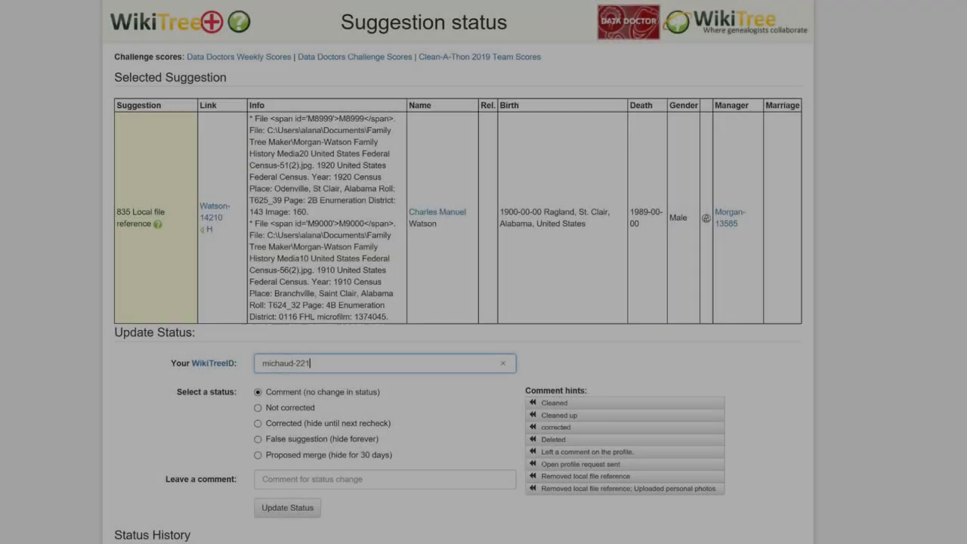
pyautogui.press('Tab')
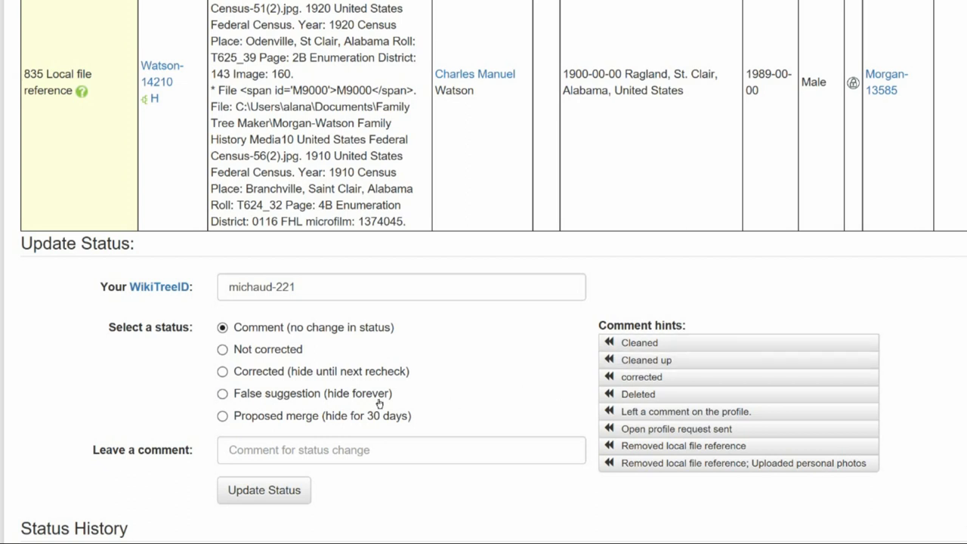
pyautogui.click(225, 378)
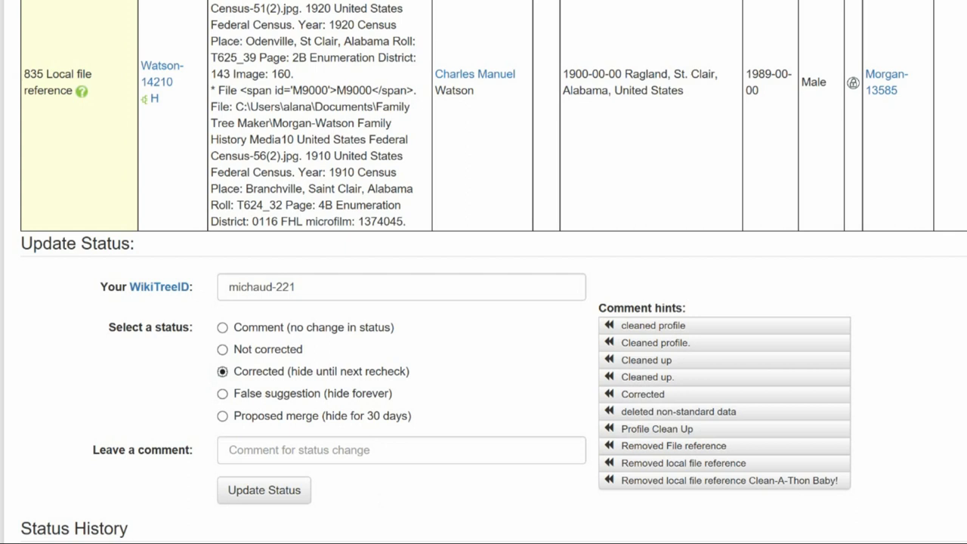
pyautogui.click(725, 463)
pyautogui.click(443, 448)
pyautogui.write(', added sources')
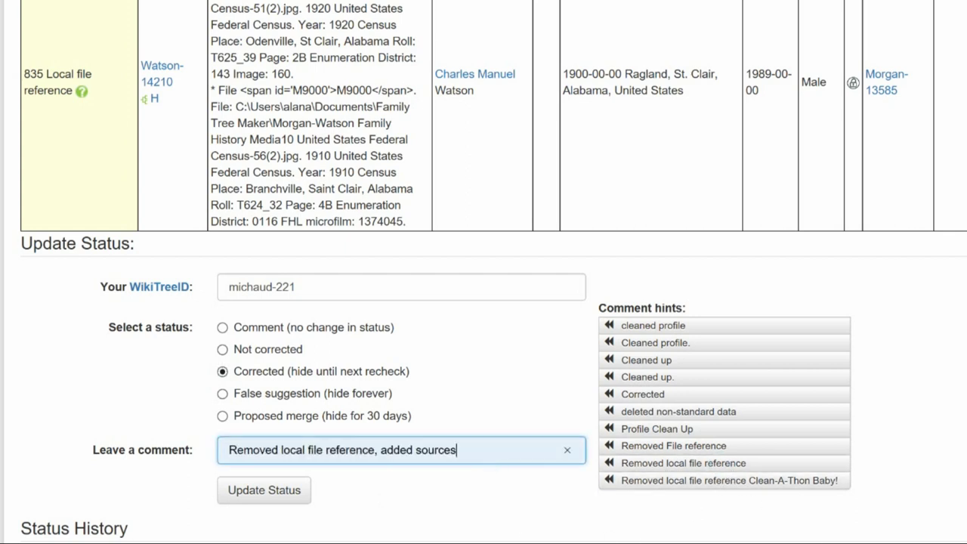
pyautogui.click(292, 495)
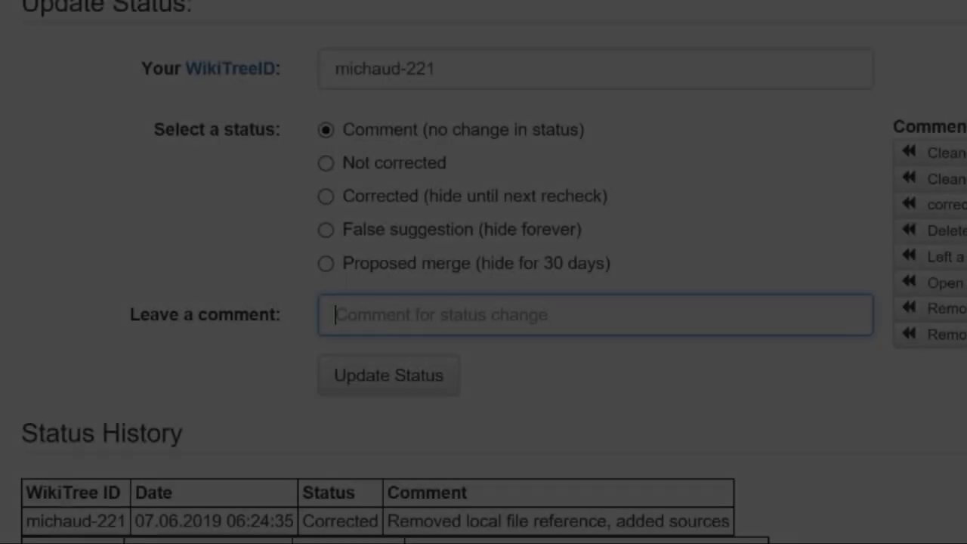